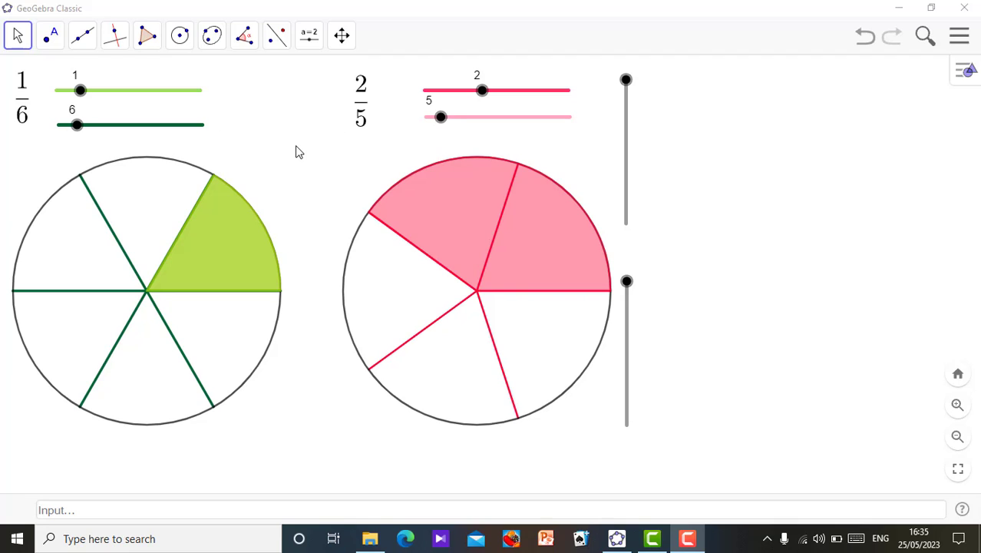
# - Try other values on the green fraction's sliders, then return it to 1/6
pyautogui.click(80, 91)
pyautogui.press('Right')
pyautogui.press('Right')
pyautogui.press('Right')
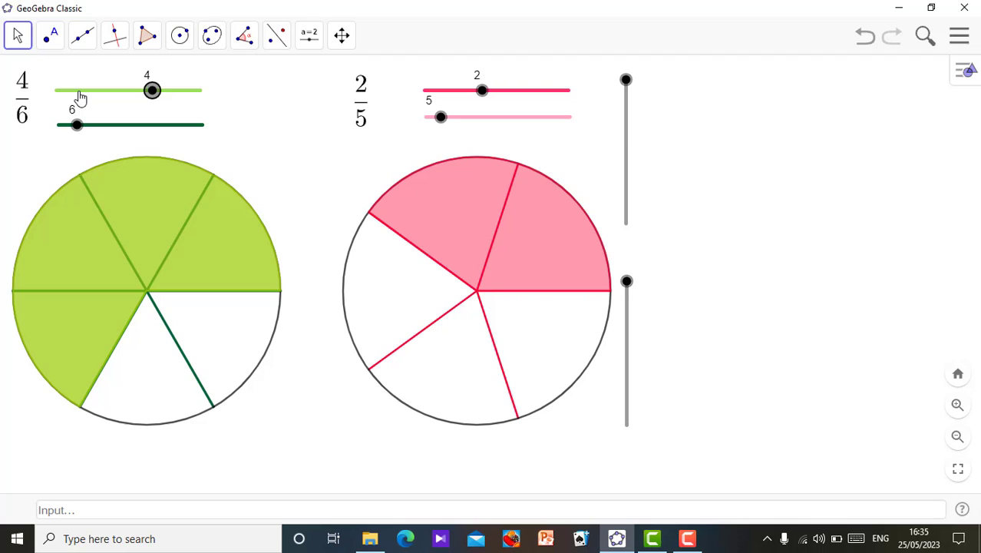
pyautogui.press('Left')
pyautogui.press('Left')
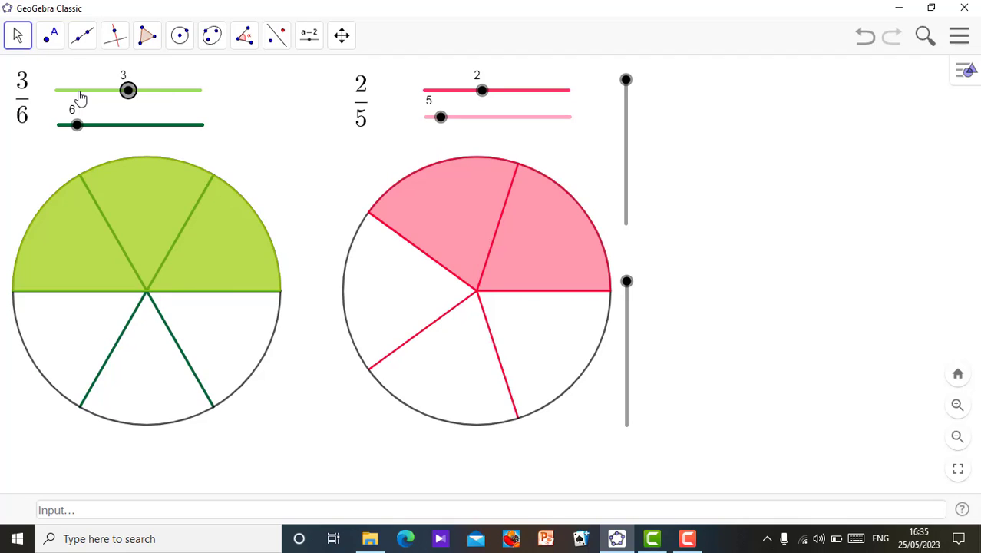
pyautogui.press('Left')
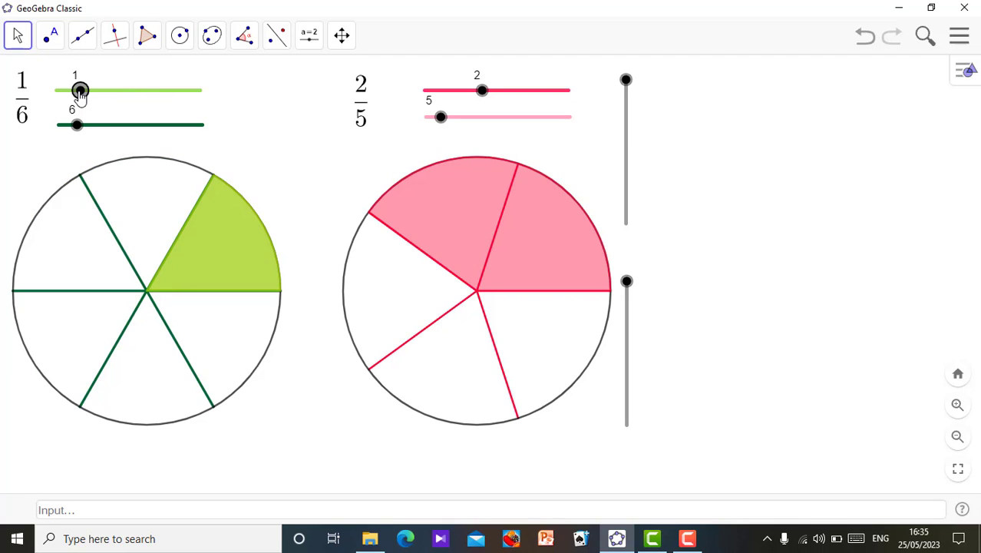
pyautogui.click(76, 126)
pyautogui.press('Right')
pyautogui.press('Right')
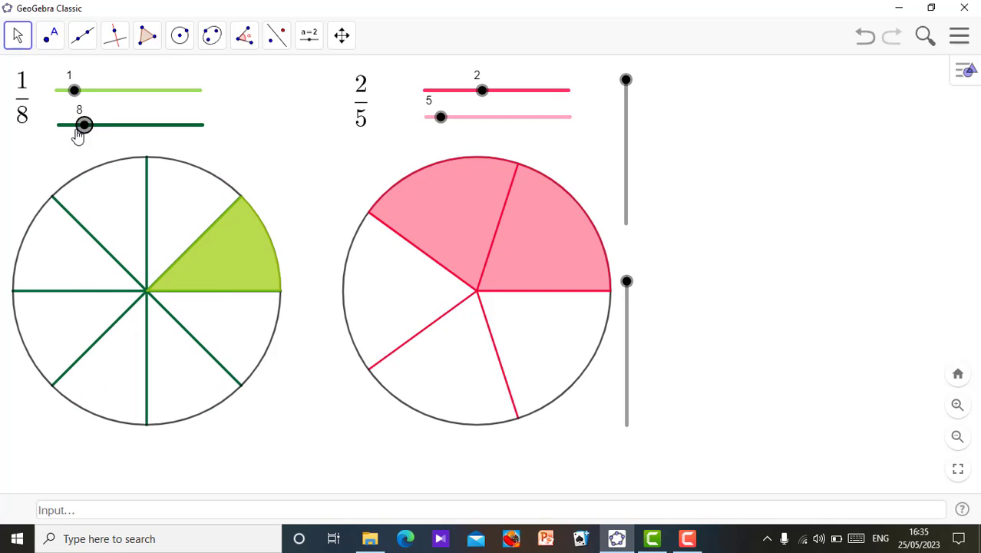
pyautogui.press('Right')
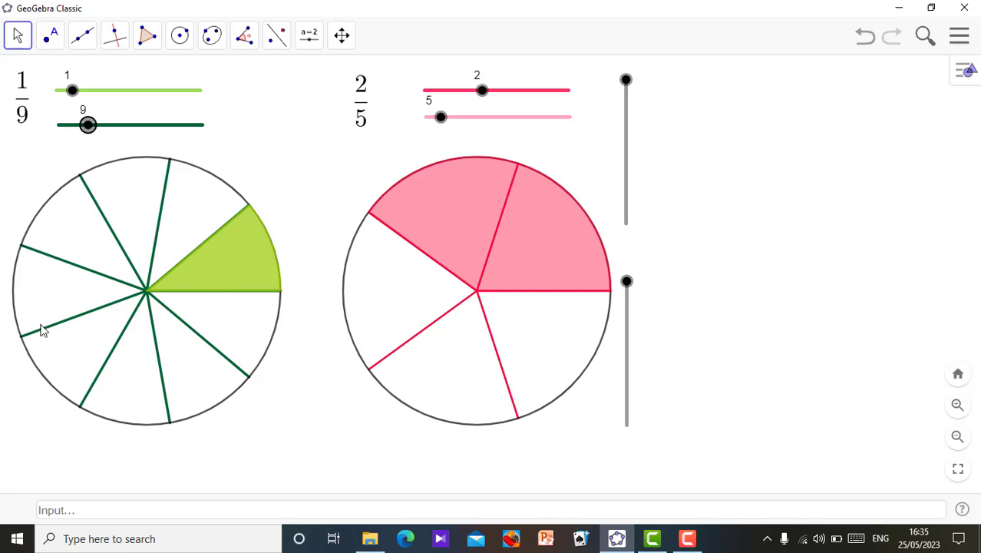
pyautogui.press('Left')
pyautogui.press('Left')
pyautogui.press('Left')
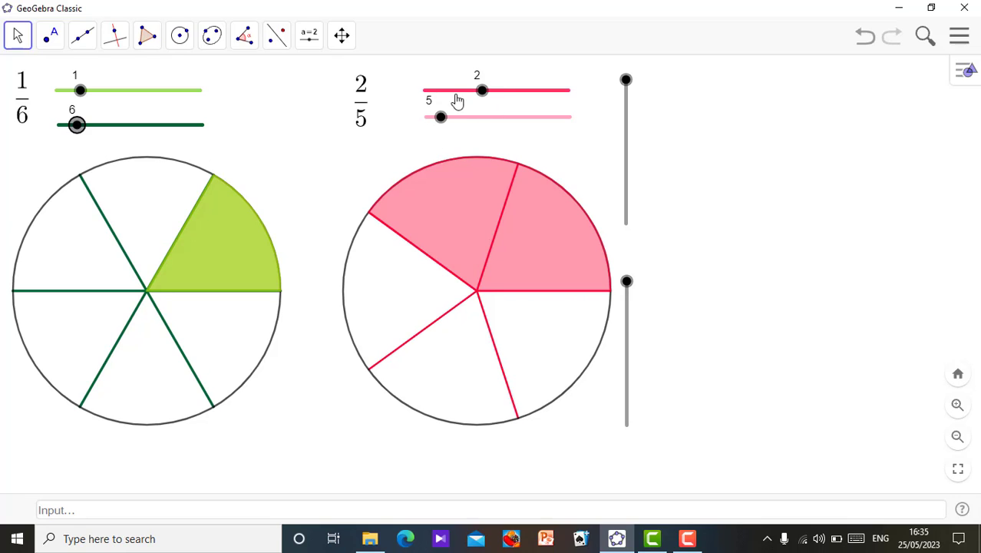
# - Keep the pink numerator at 2 and raise the pink denominator to 12
pyautogui.click(480, 97)
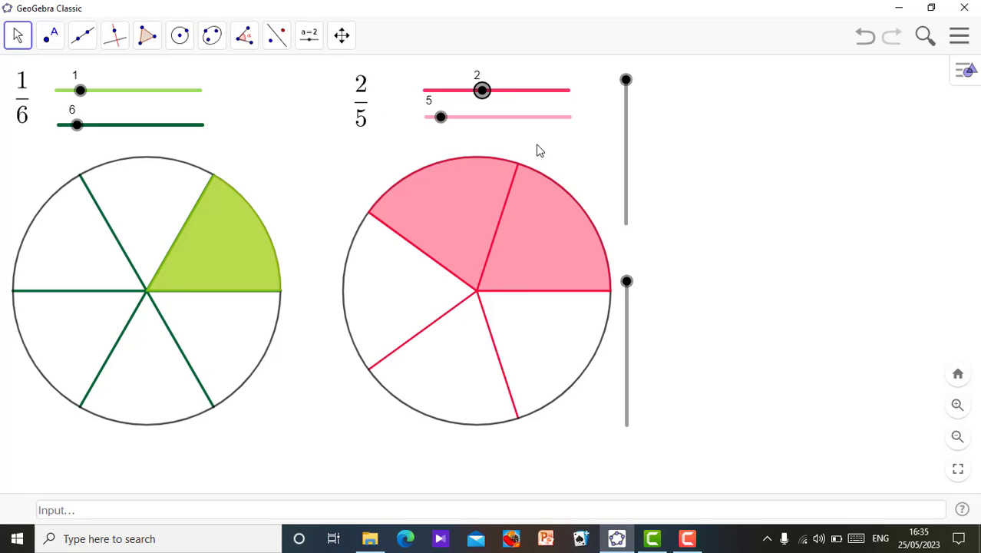
pyautogui.press('Right')
pyautogui.press('Right')
pyautogui.press('Left')
pyautogui.press('Left')
pyautogui.click(439, 119)
pyautogui.press('Left')
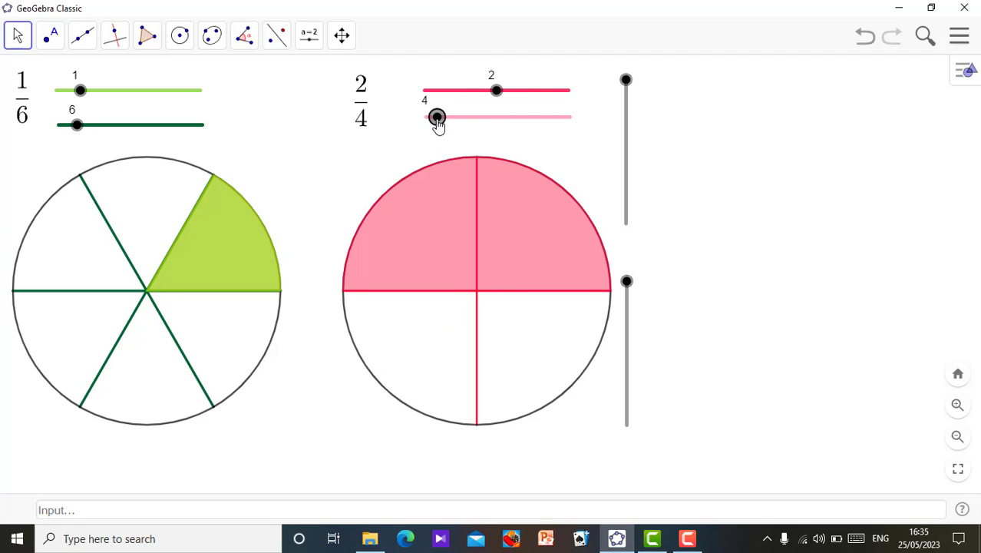
pyautogui.press('Right')
pyautogui.press('Right')
pyautogui.press('Right')
pyautogui.press('Right')
pyautogui.press('Right')
pyautogui.press('Right')
pyautogui.press('Right')
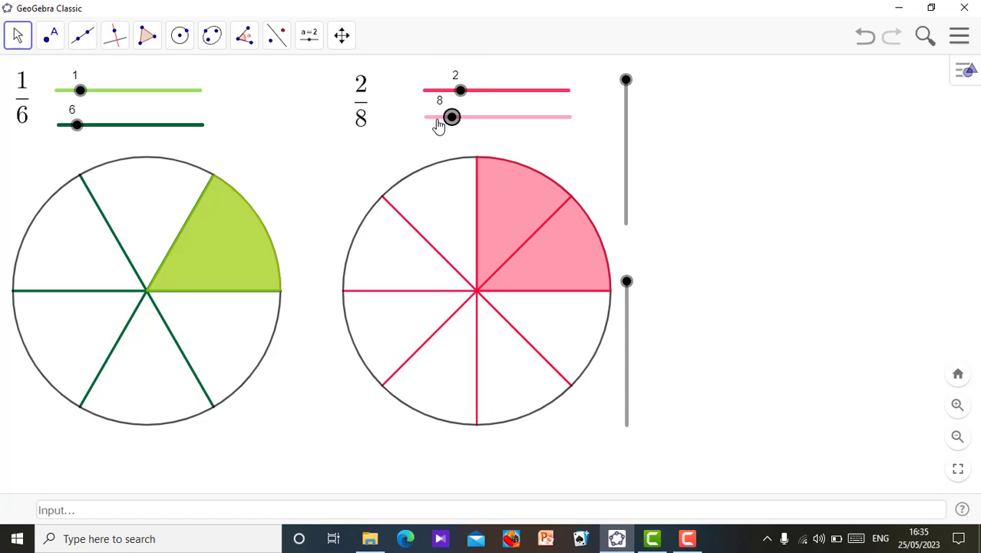
pyautogui.press('Right')
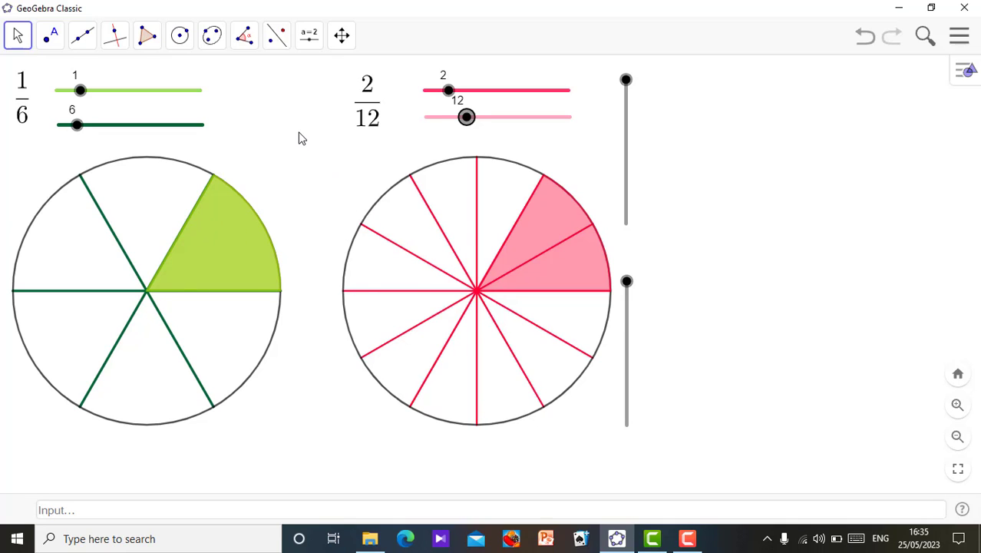
pyautogui.press('Escape')
# - Slide the pink share onto the green pie and back, then raise the pink numerator to 4
pyautogui.click(627, 80)
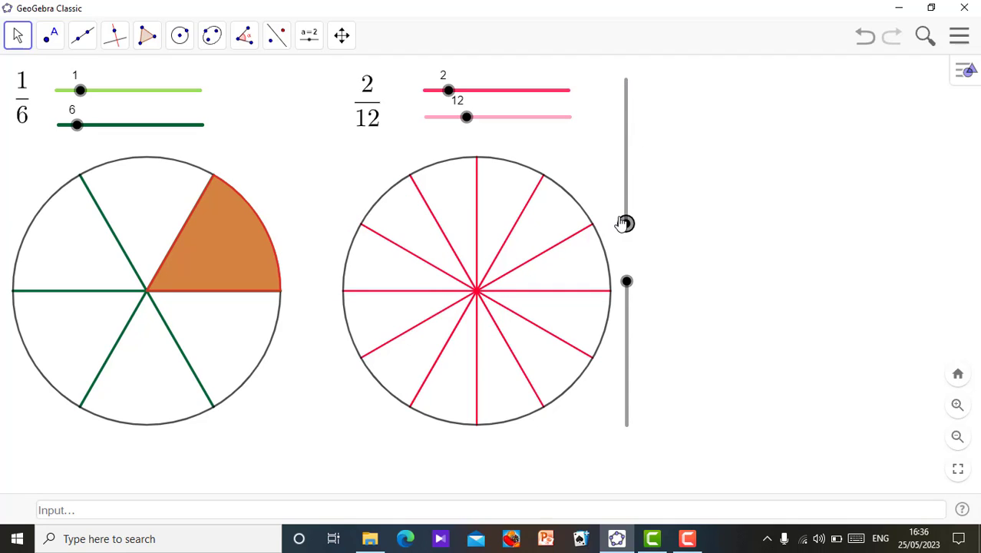
pyautogui.click(240, 233)
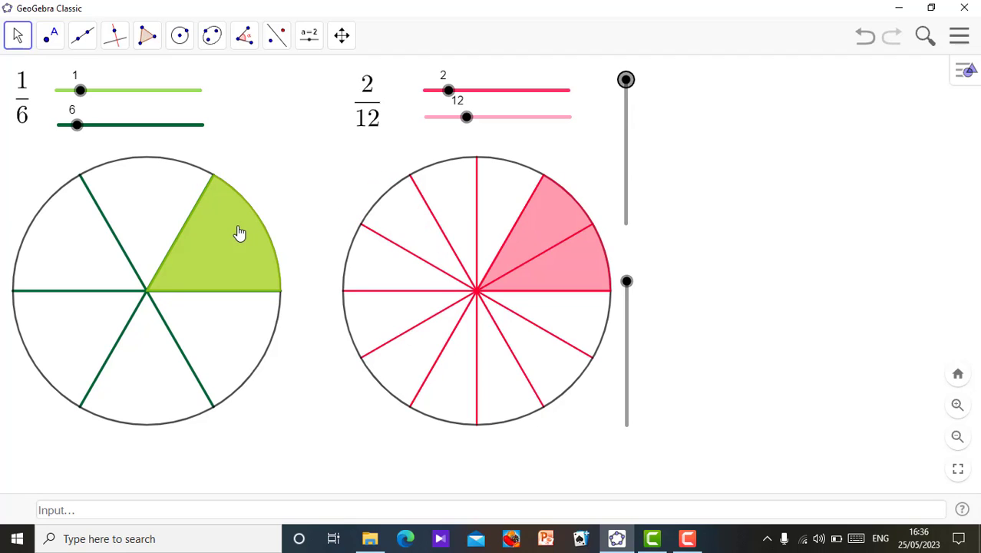
pyautogui.click(451, 92)
pyautogui.press('Right')
pyautogui.press('Right')
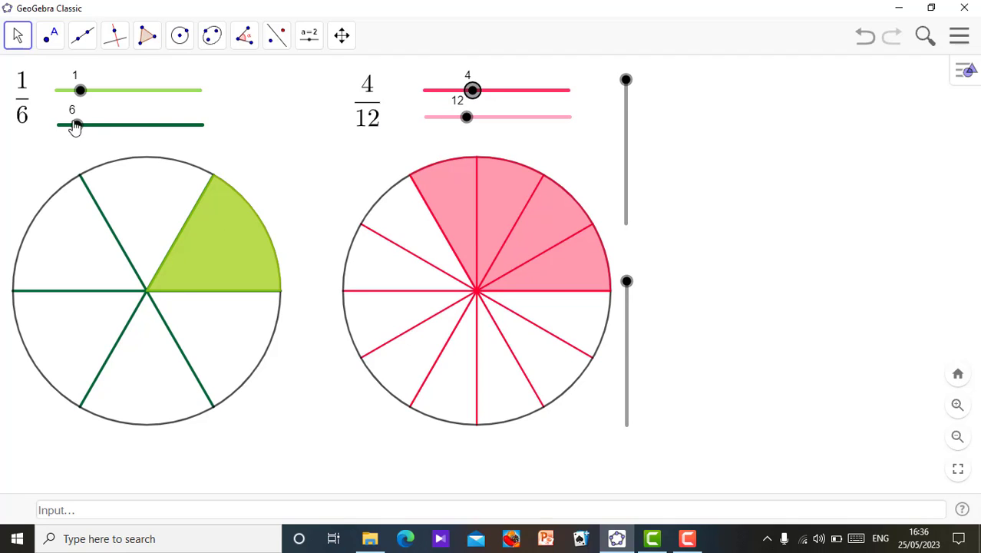
pyautogui.click(626, 80)
pyautogui.click(627, 283)
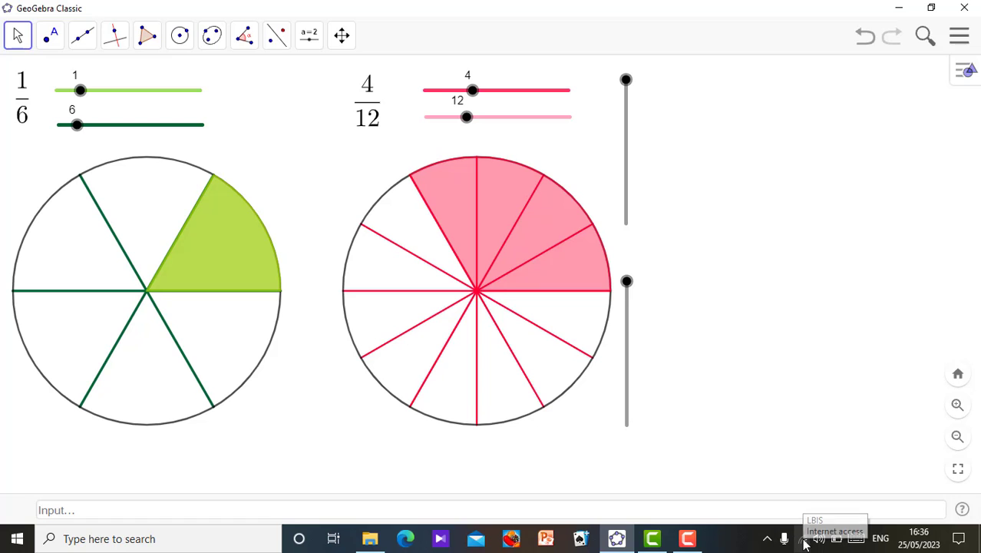
# - Share the applet, saving it online with the title 'Compare fractions', and copy the link
pyautogui.click(960, 38)
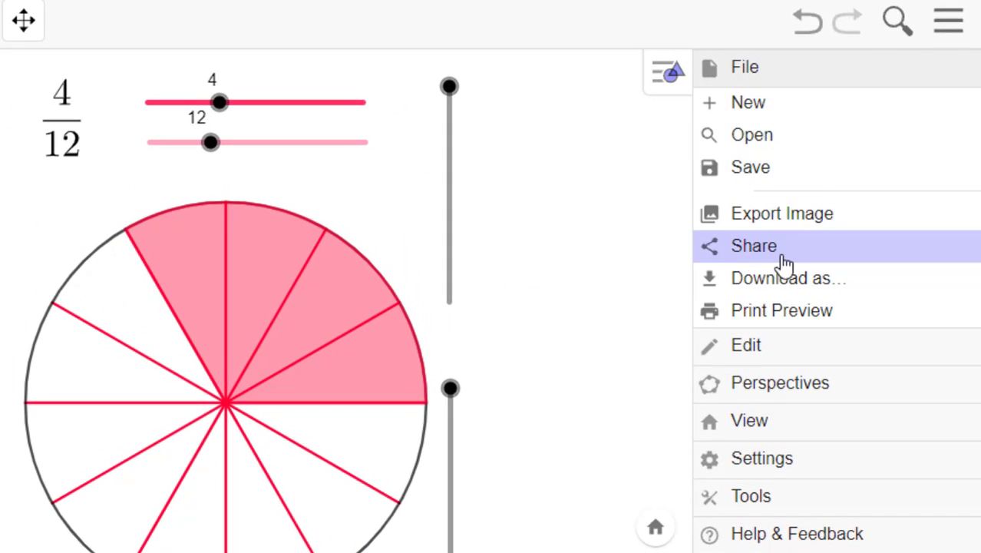
pyautogui.click(783, 260)
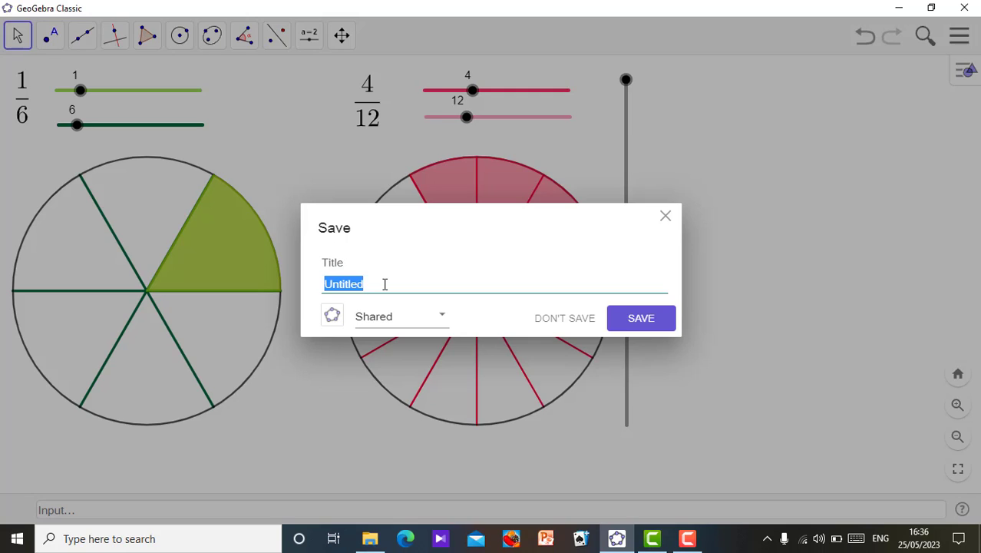
pyautogui.write('Compa')
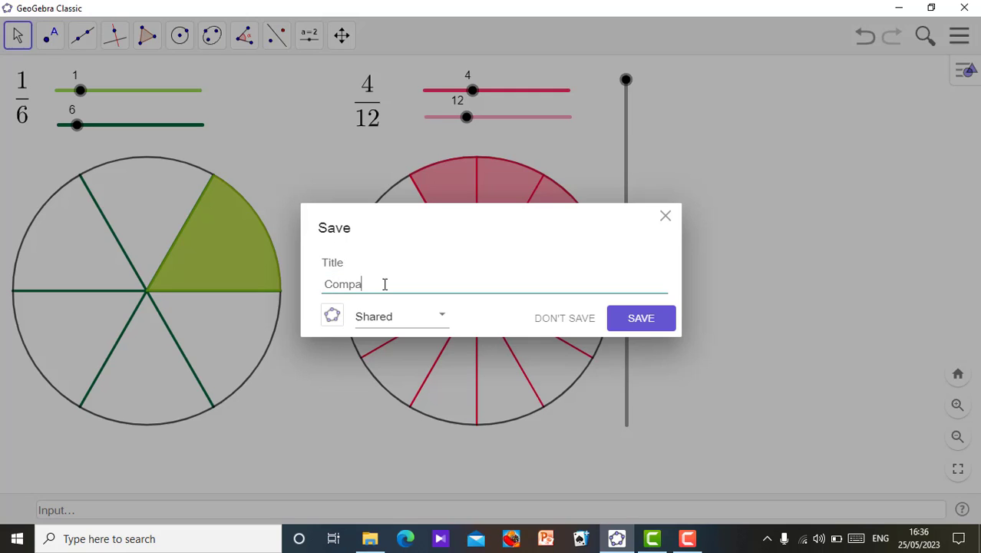
pyautogui.write('re fractions')
pyautogui.click(648, 325)
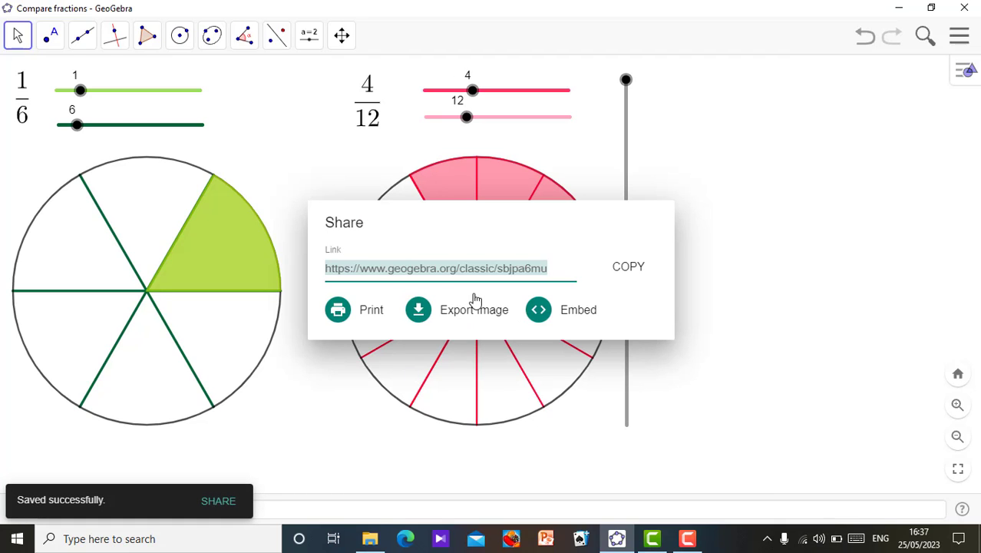
pyautogui.click(627, 268)
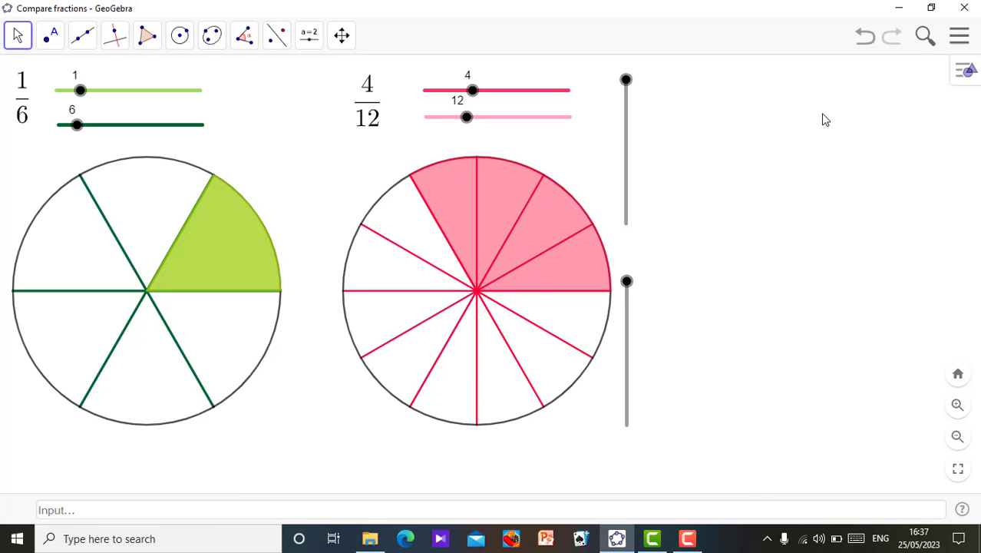
# - Launch Microsoft Word 2010 from the desktop and maximize its window
pyautogui.click(899, 9)
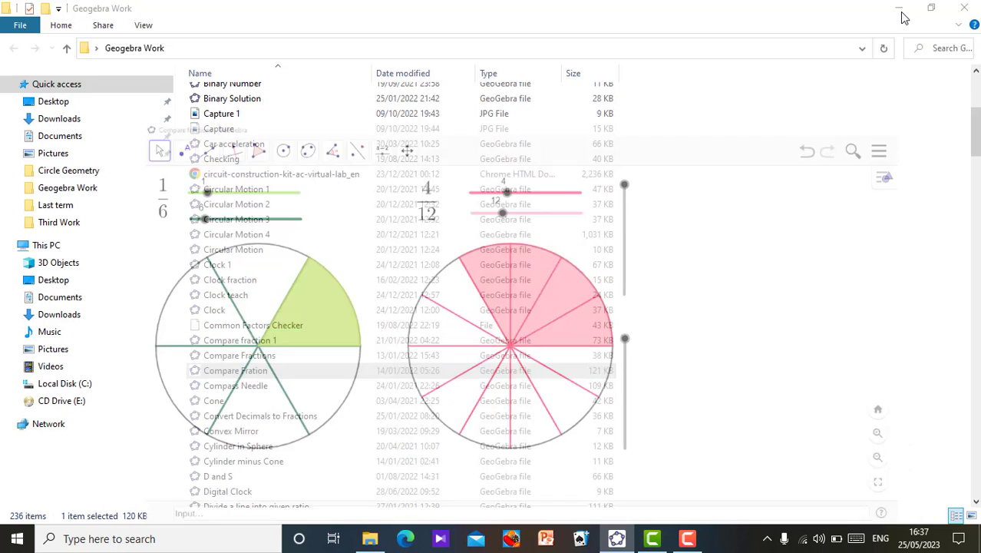
pyautogui.click(899, 12)
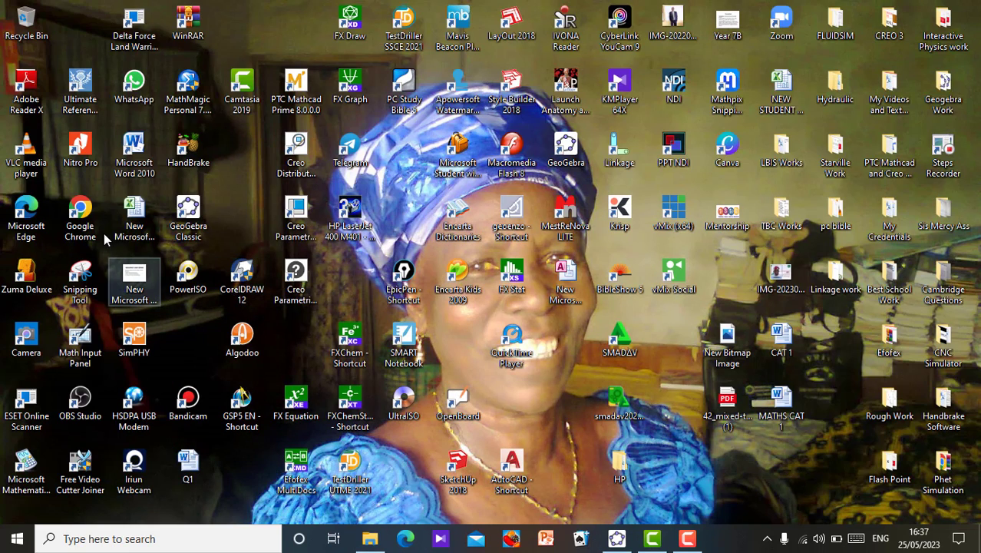
pyautogui.click(146, 154)
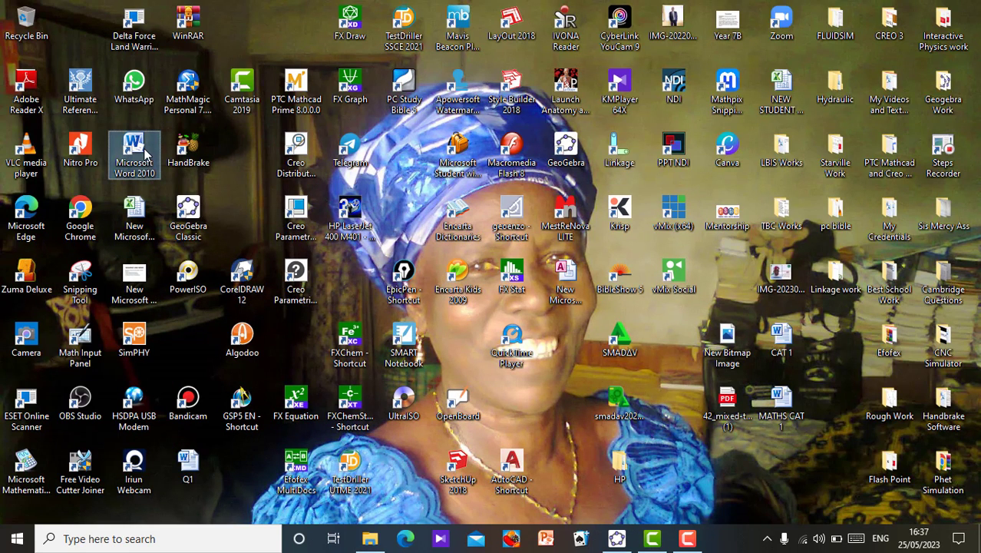
pyautogui.doubleClick(145, 154)
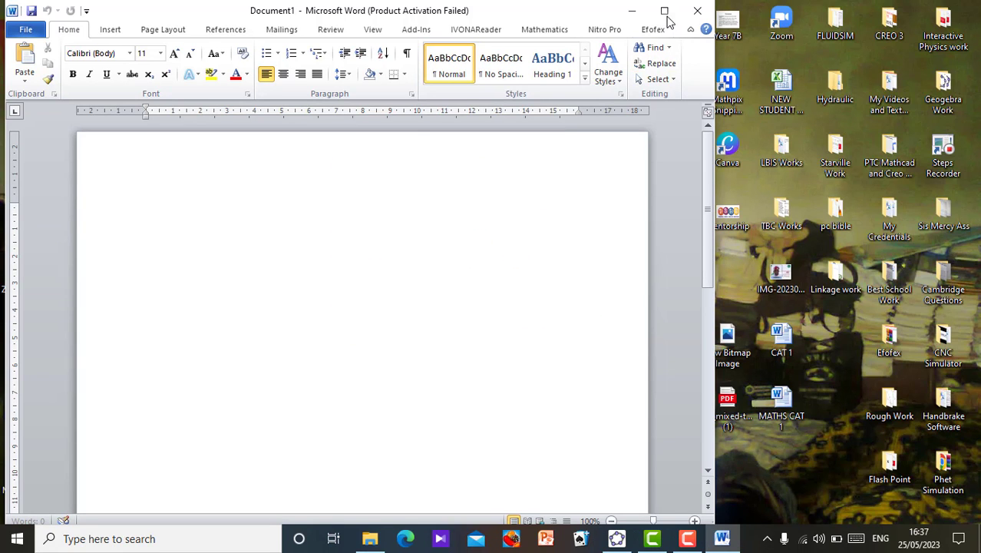
pyautogui.click(664, 10)
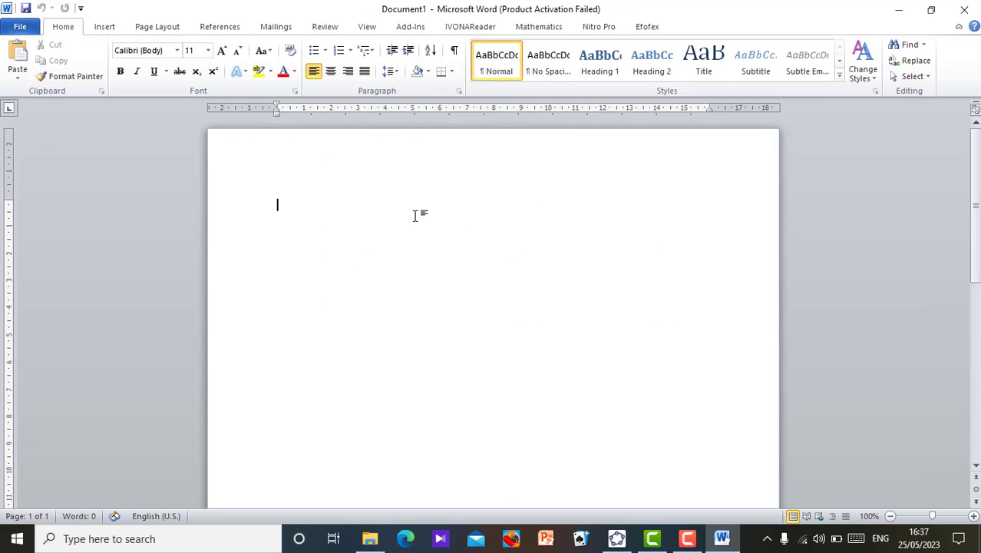
# - Paste the GeoGebra share link, close the Activation Wizard, and set the link to 16 pt
pyautogui.hotkey('ctrl', 'v')
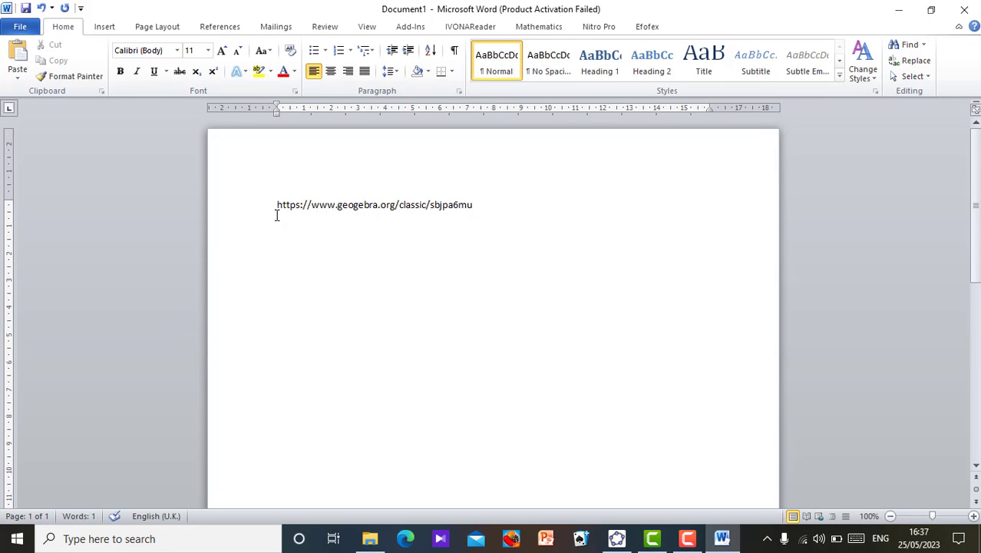
pyautogui.click(257, 213)
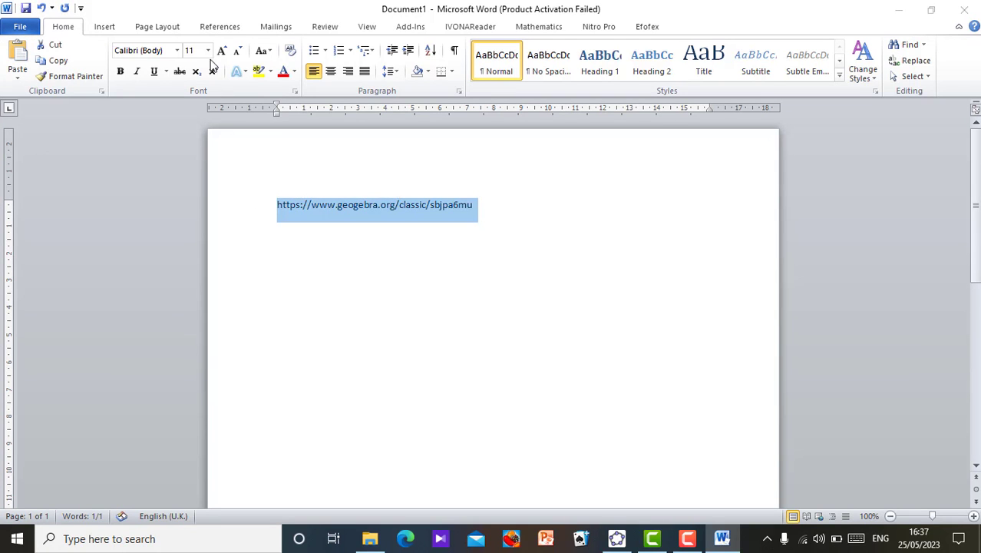
pyautogui.click(658, 114)
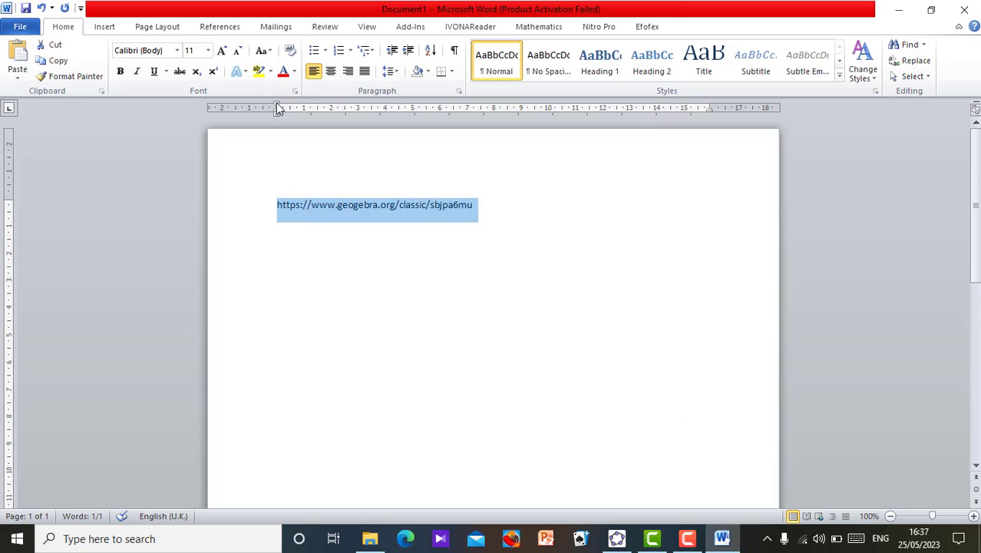
pyautogui.click(207, 51)
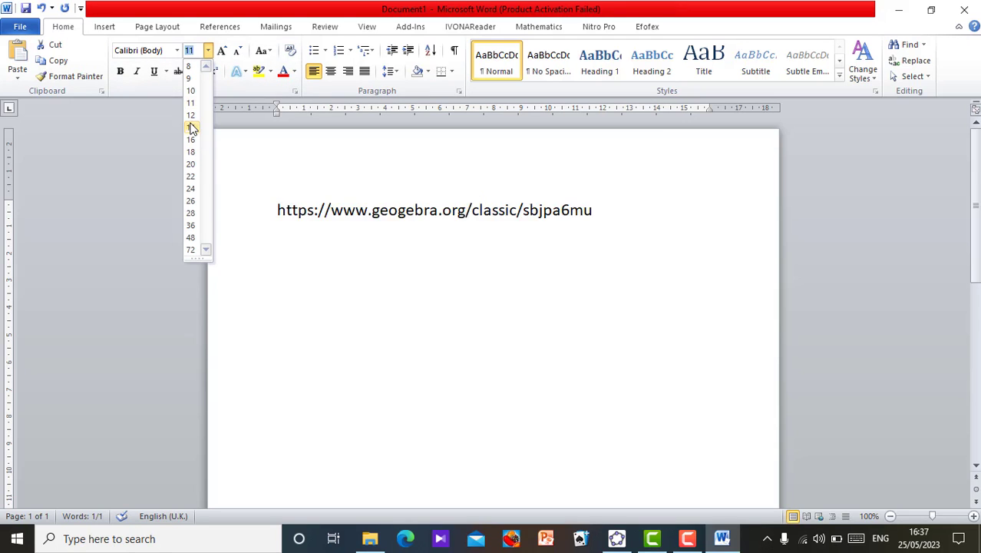
pyautogui.click(192, 141)
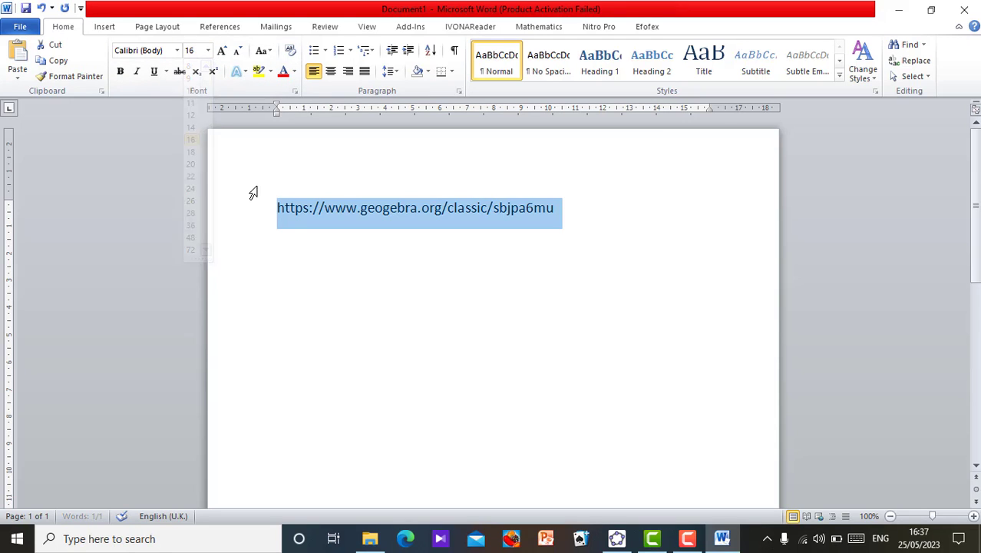
pyautogui.click(346, 265)
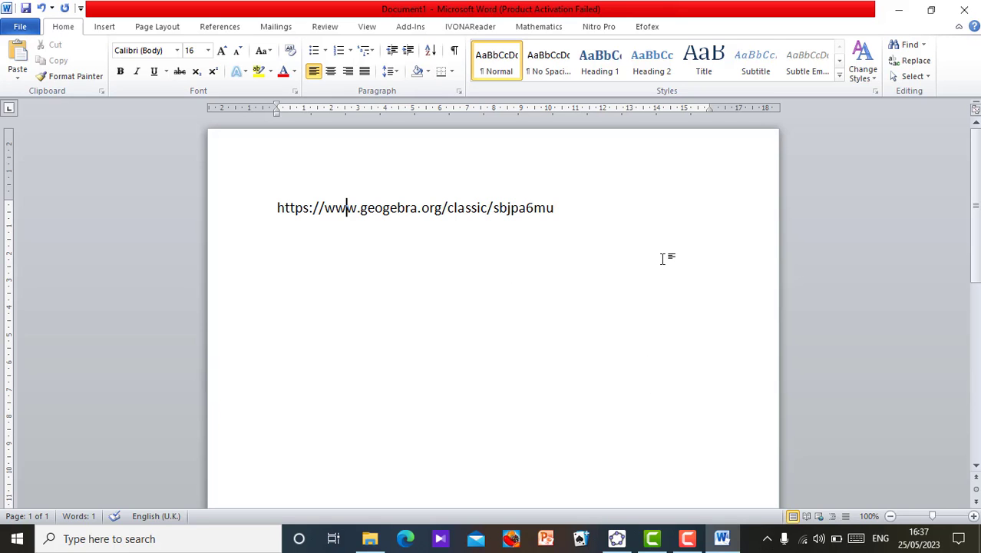
# - Open Google Chrome, copy the share link from the Word document, and return to Chrome's new tab
pyautogui.click(901, 12)
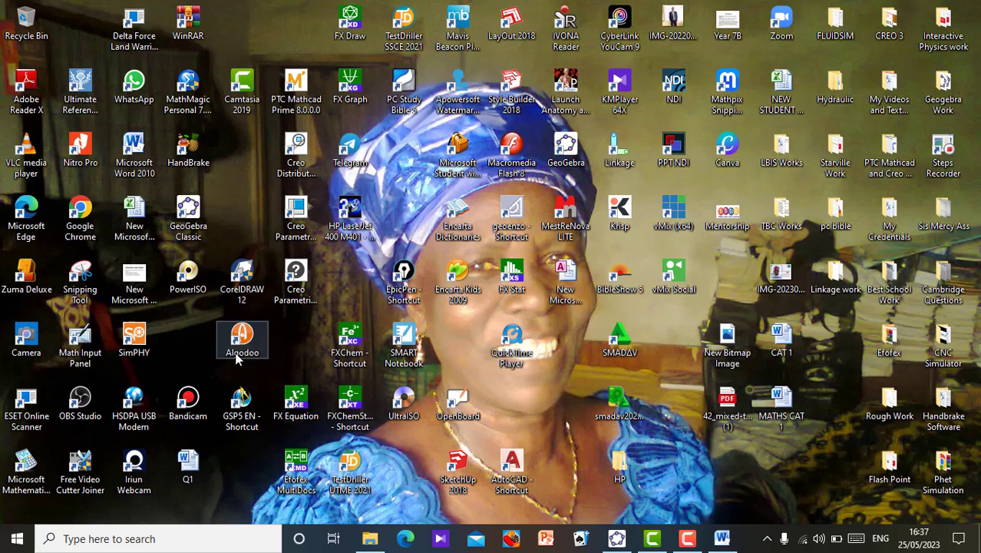
pyautogui.click(85, 223)
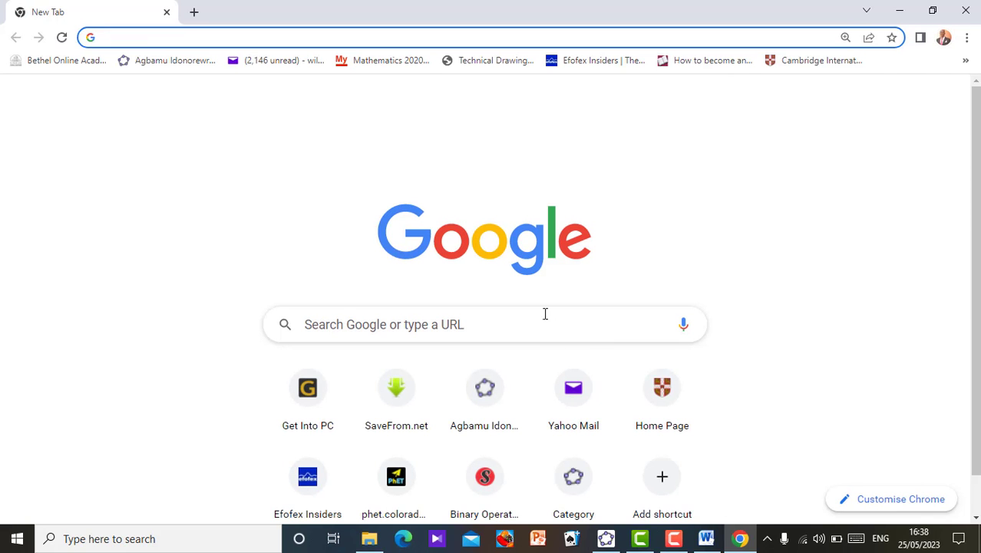
pyautogui.click(707, 540)
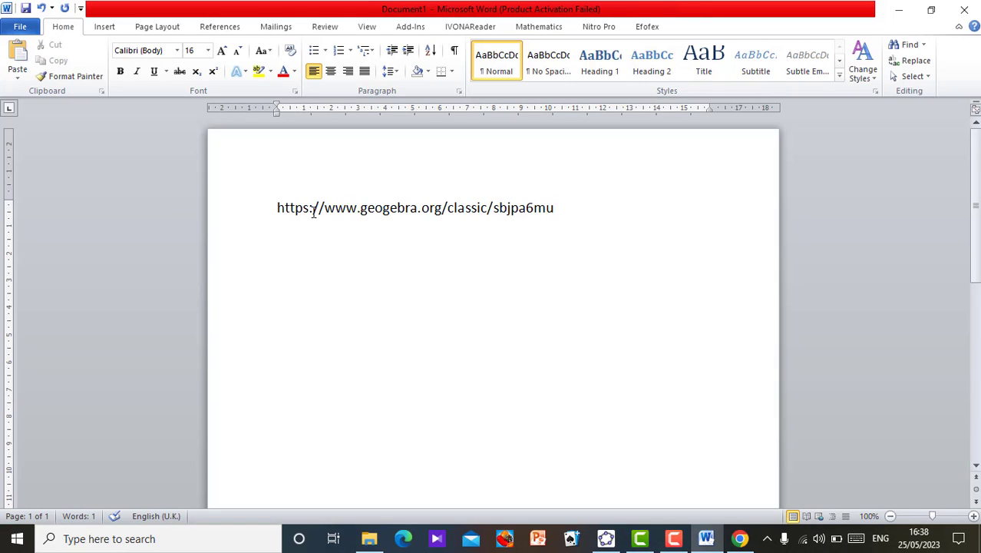
pyautogui.click(263, 212)
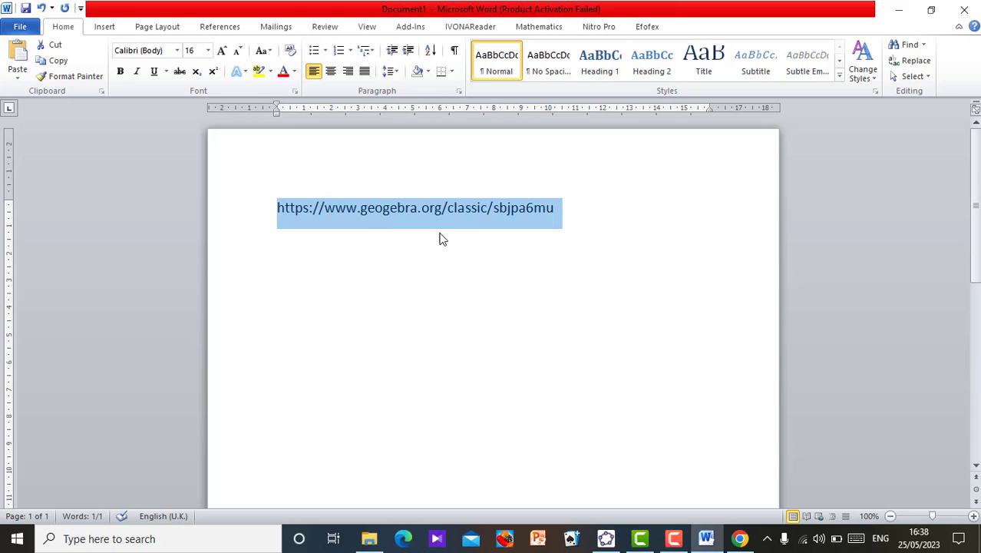
pyautogui.click(463, 291)
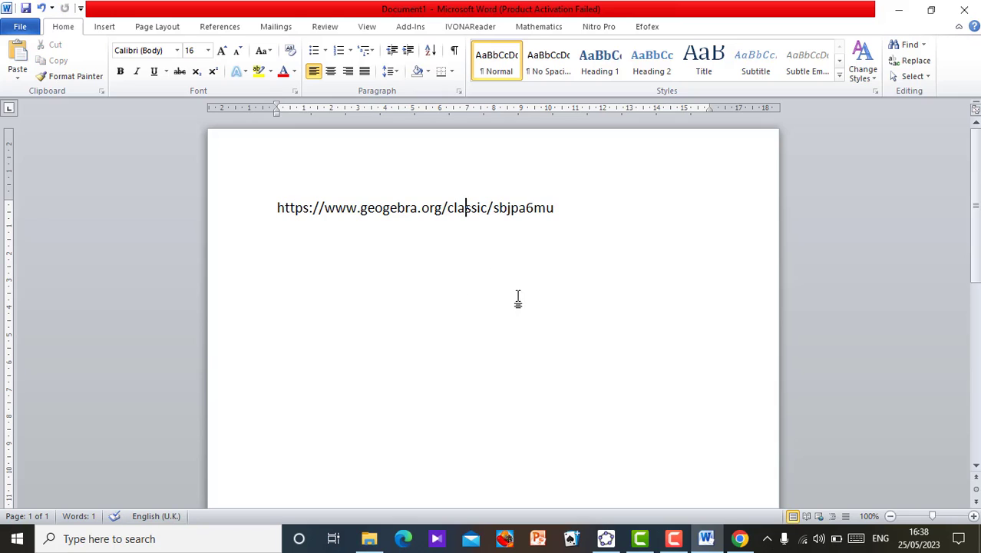
pyautogui.click(741, 539)
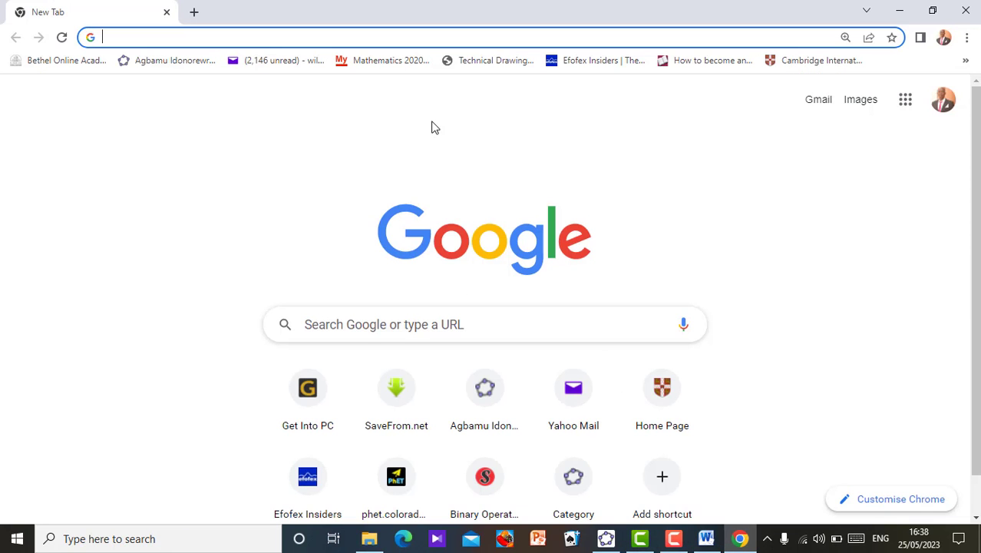
pyautogui.click(403, 35)
pyautogui.hotkey('ctrl', 'v')
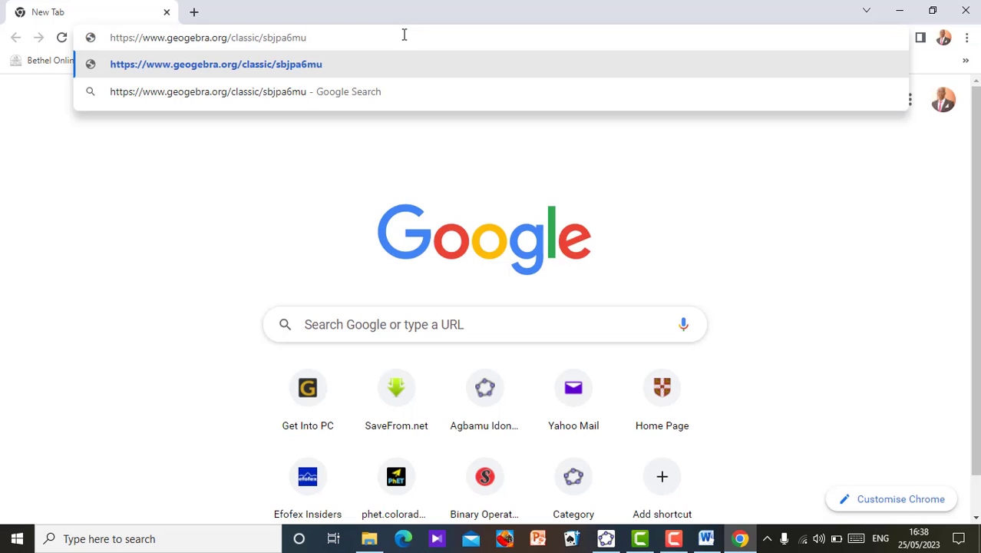
pyautogui.press('Return')
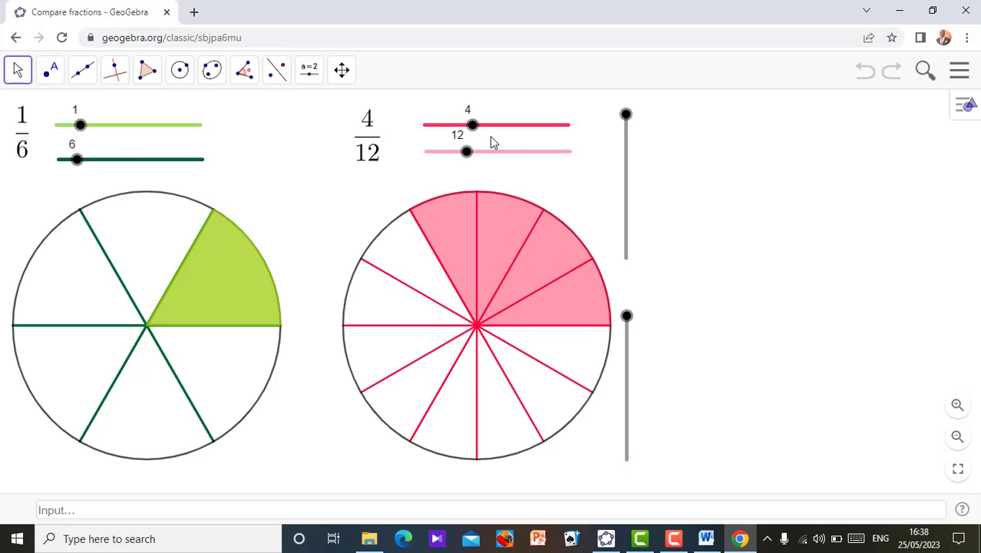
# - Change the shared applet's green fraction from 1/6 to 3/8, keeping pink at 4/12, then switch to desktop GeoGebra
pyautogui.click(473, 127)
pyautogui.press('Left')
pyautogui.press('Left')
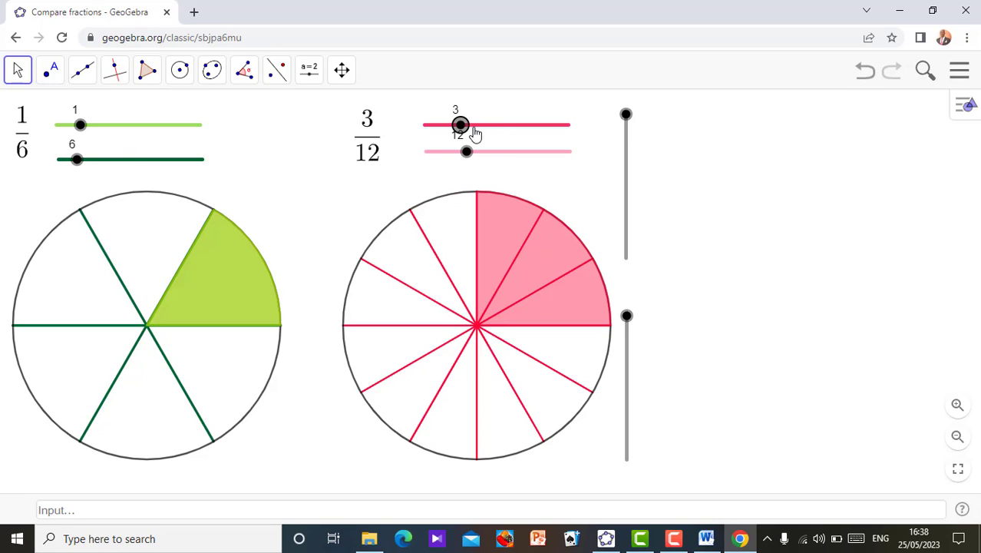
pyautogui.press('Right')
pyautogui.press('Right')
pyautogui.click(77, 132)
pyautogui.press('Right')
pyautogui.press('Right')
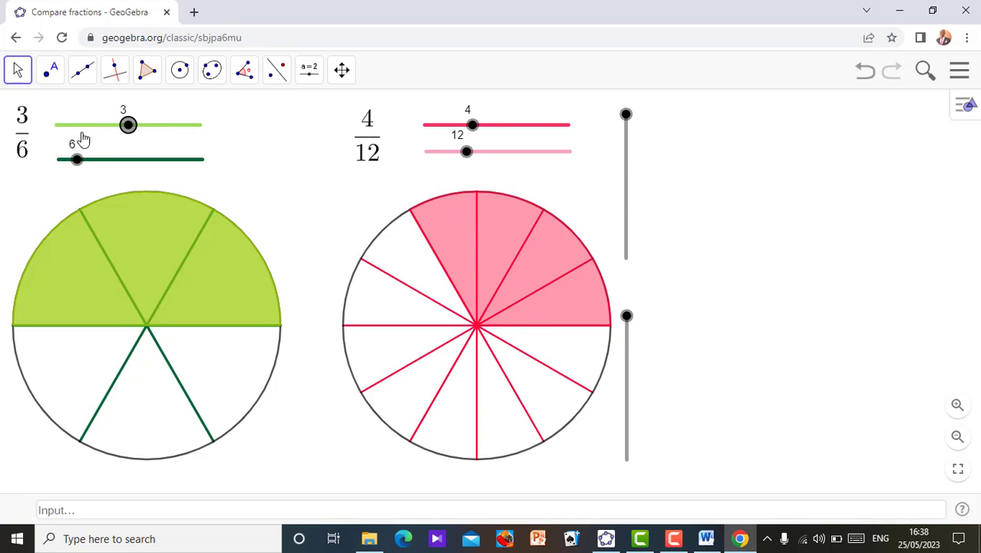
pyautogui.click(77, 166)
pyautogui.press('Right')
pyautogui.press('Right')
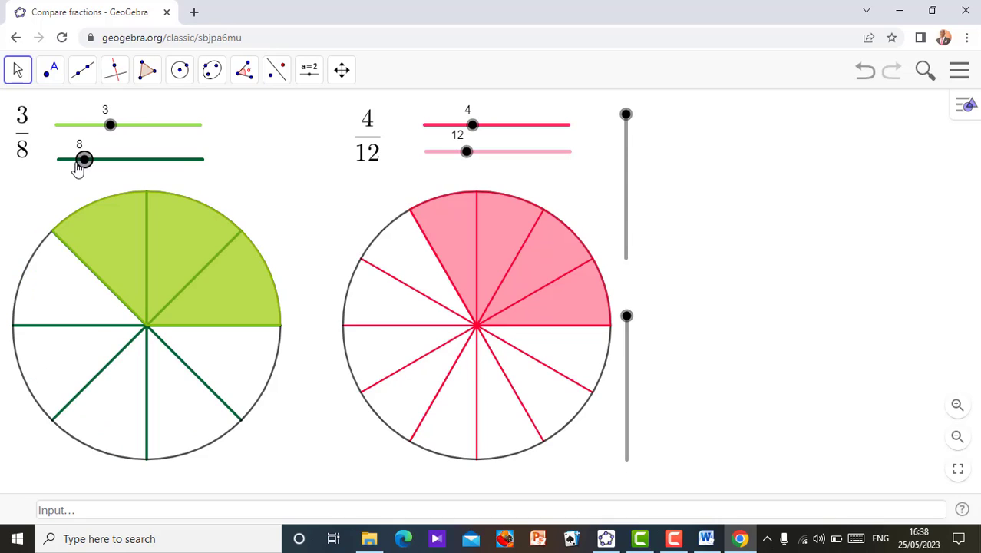
pyautogui.click(719, 223)
pyautogui.click(605, 538)
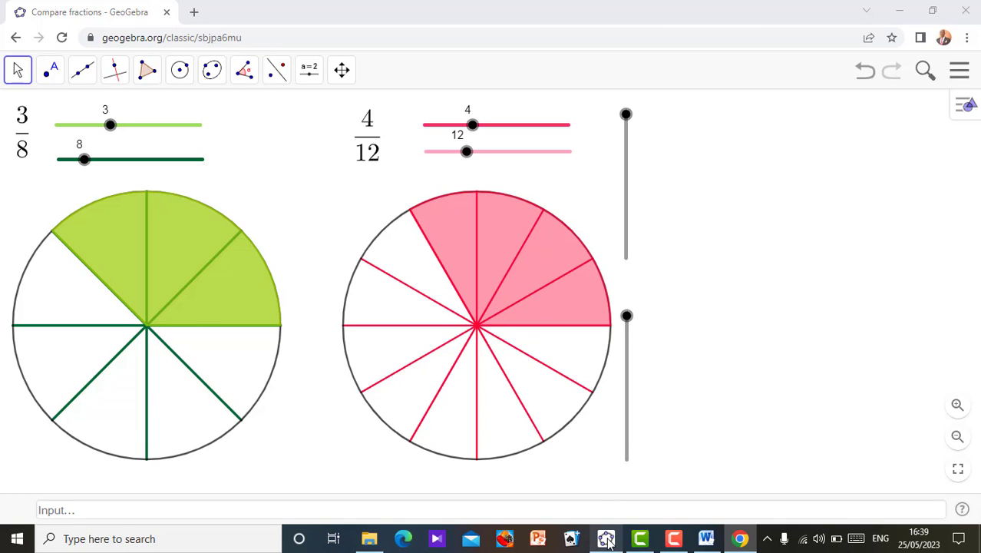